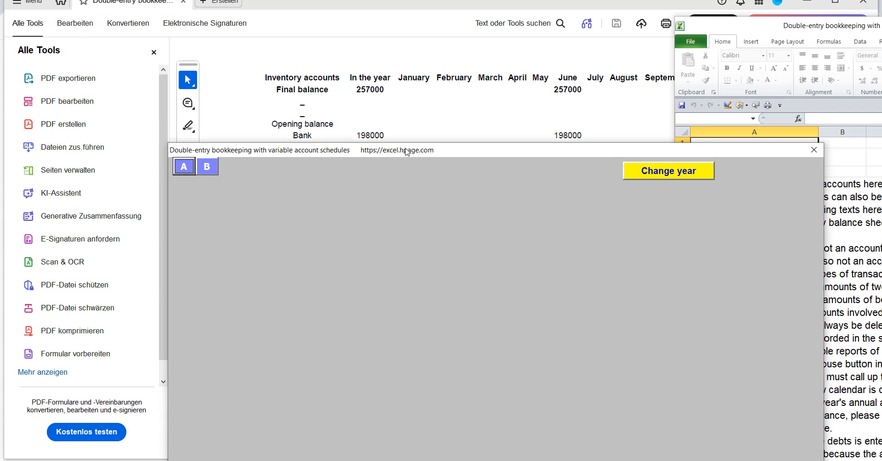
Open the form for entering booking records and set the month to January and the date to 01.01.2027
click(206, 165)
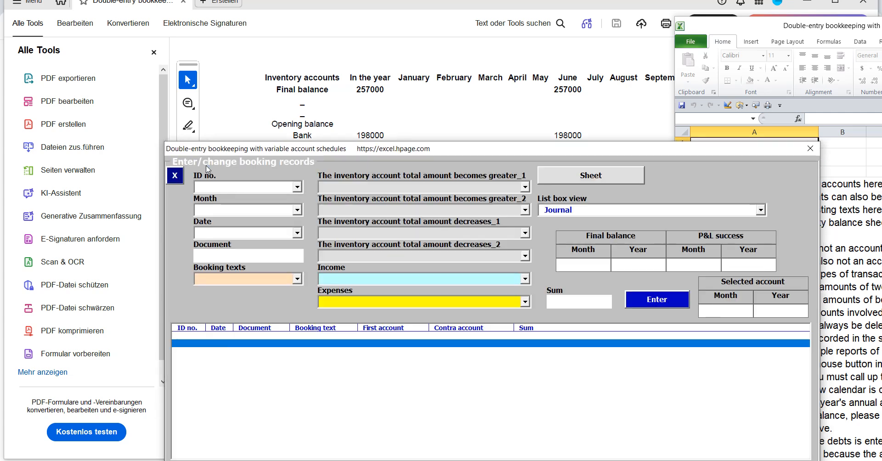
click(297, 212)
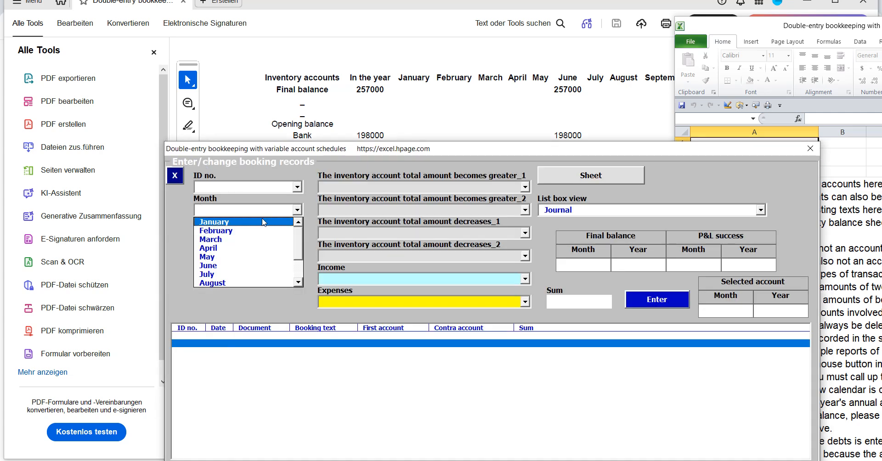
click(290, 222)
click(296, 233)
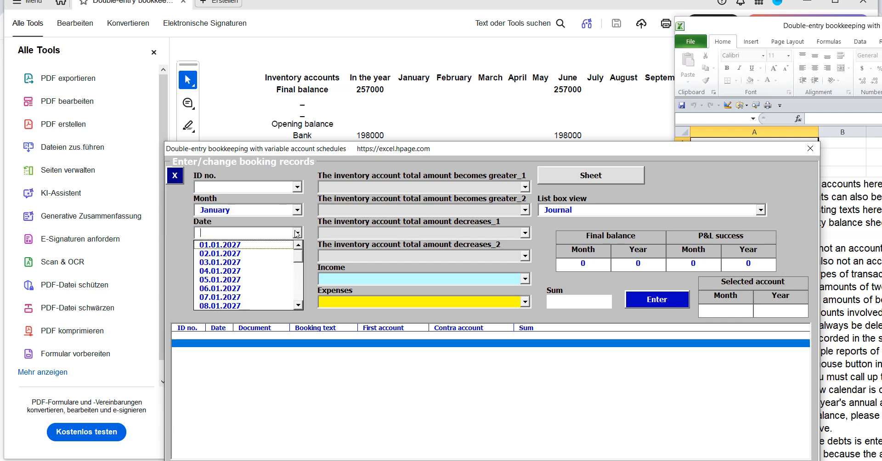
click(256, 245)
Enter document number 1 and choose Opening balance as the booking text
click(246, 254)
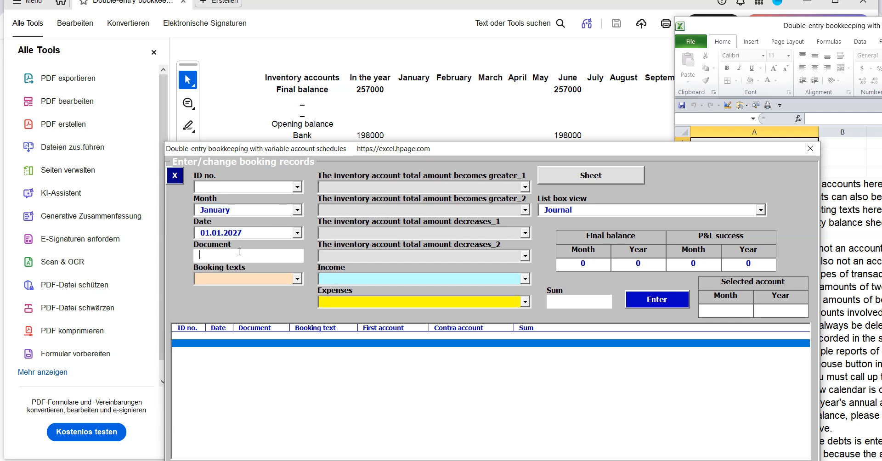
text(1)
click(300, 280)
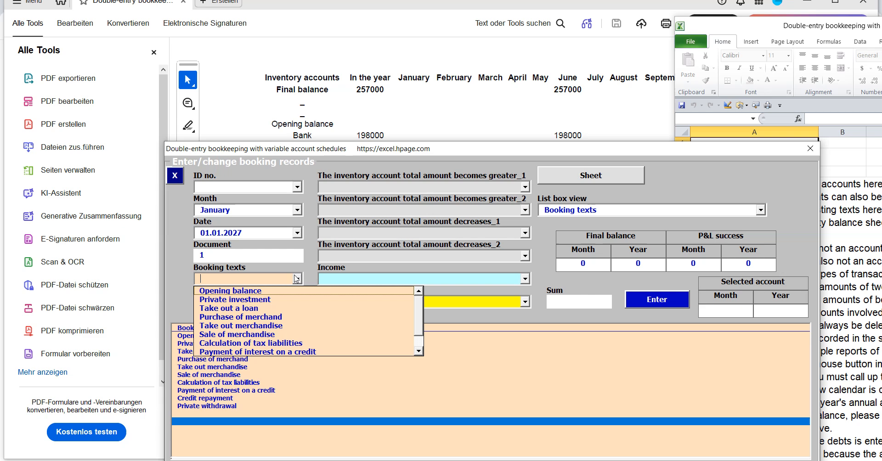
click(269, 288)
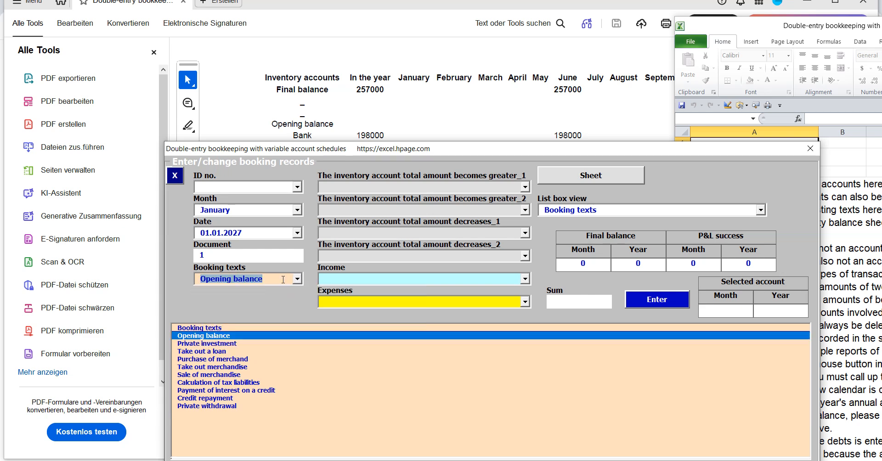
Enter a 198000 booking with Bank as first and Opening balance as second account whose total becomes greater
click(524, 186)
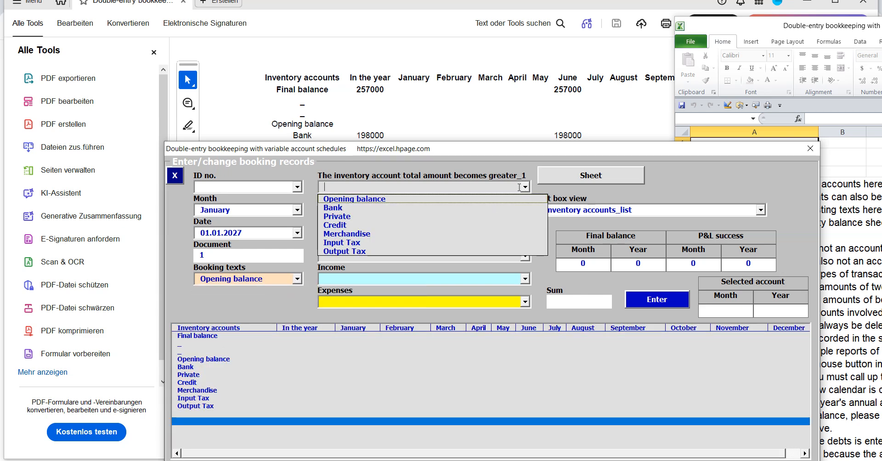
click(355, 209)
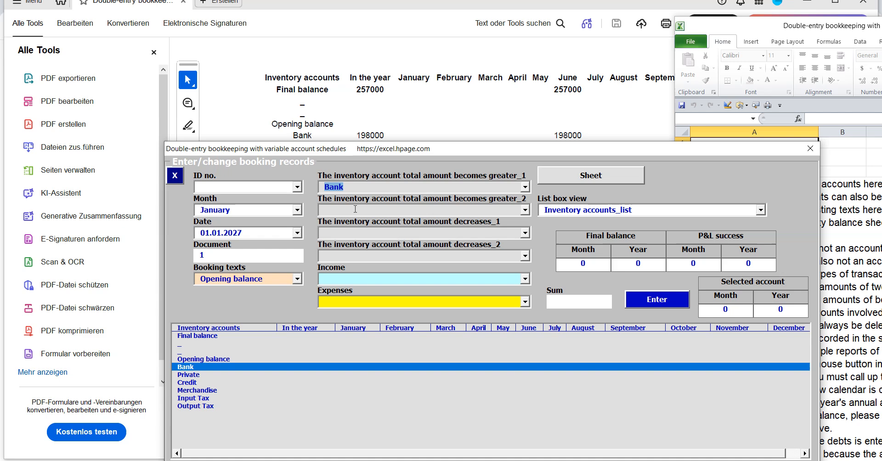
click(524, 210)
click(368, 224)
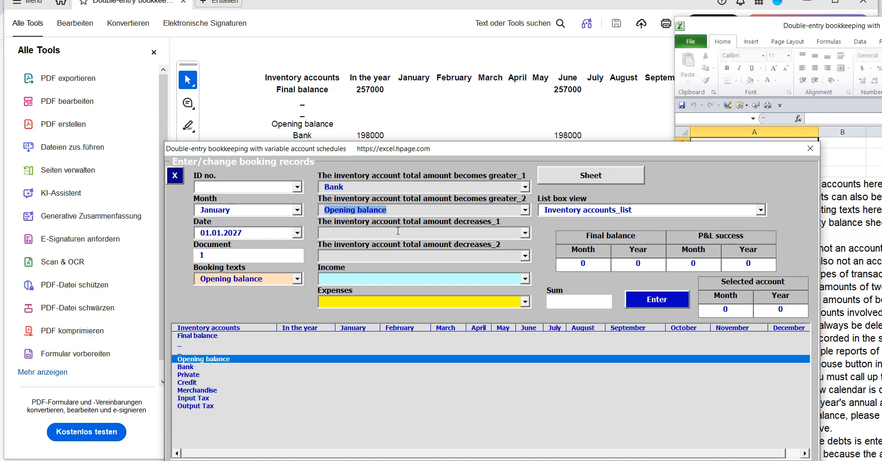
click(555, 303)
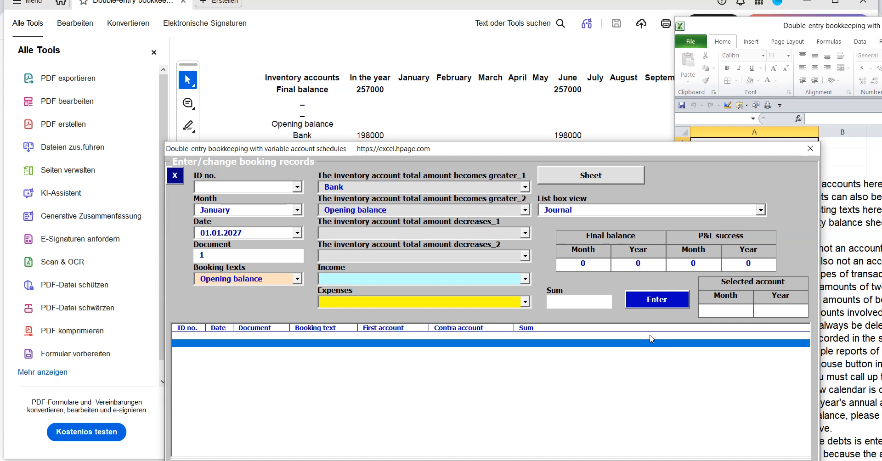
text(198000)
click(654, 300)
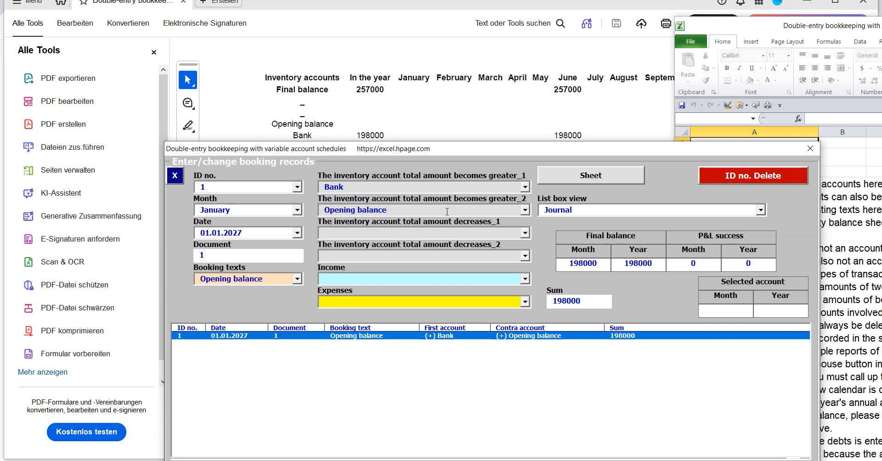
Check the Opening balance, Bank and Final balance rows in the inventory accounts list
click(430, 208)
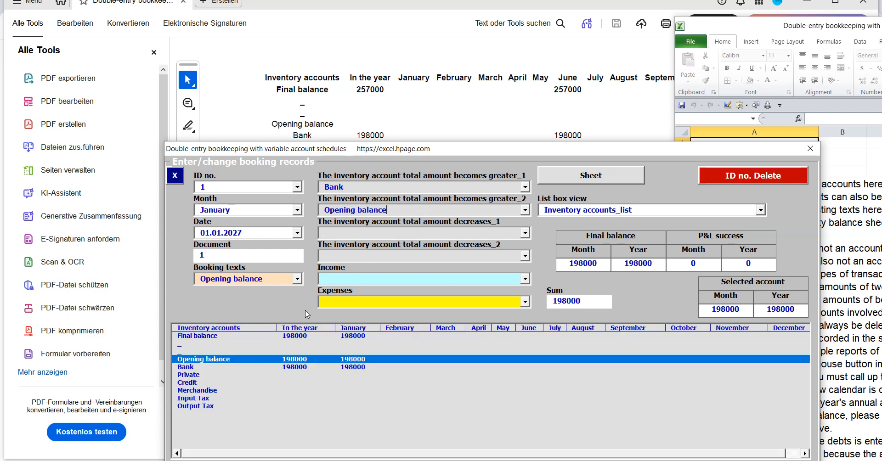
click(286, 366)
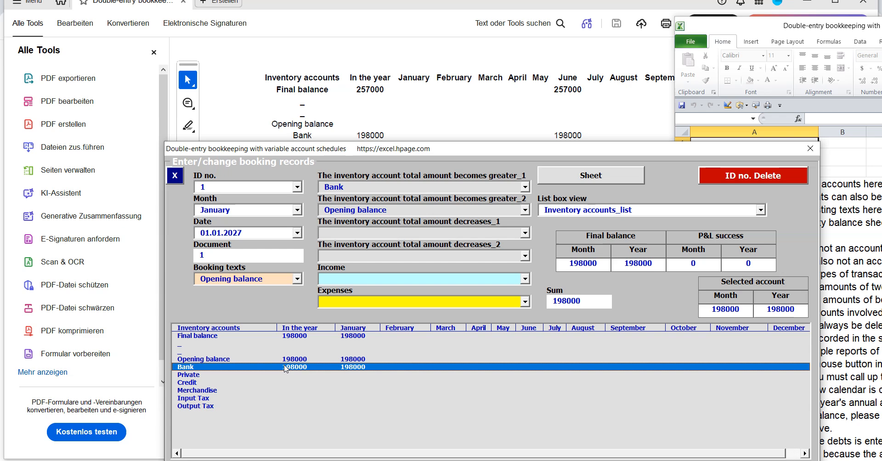
click(291, 337)
Uncover the Private row of the reference PDF, clear the ID number and set the first increasing account to Private
drag(412, 148, 407, 163)
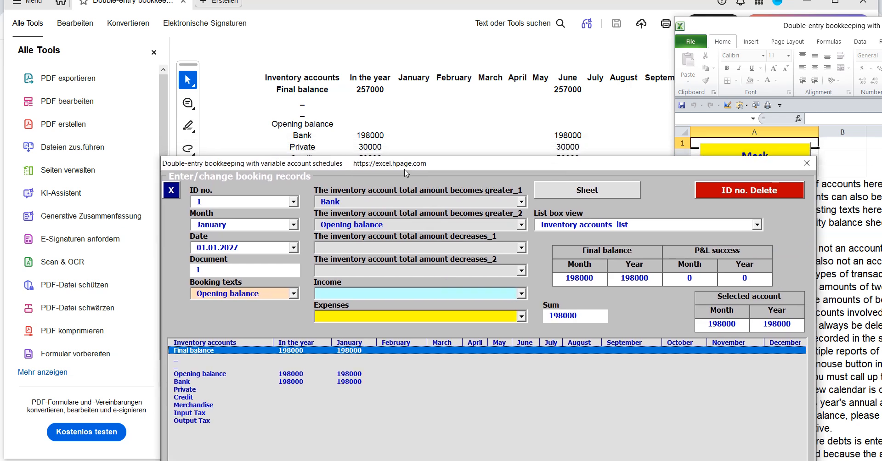
drag(215, 203, 135, 191)
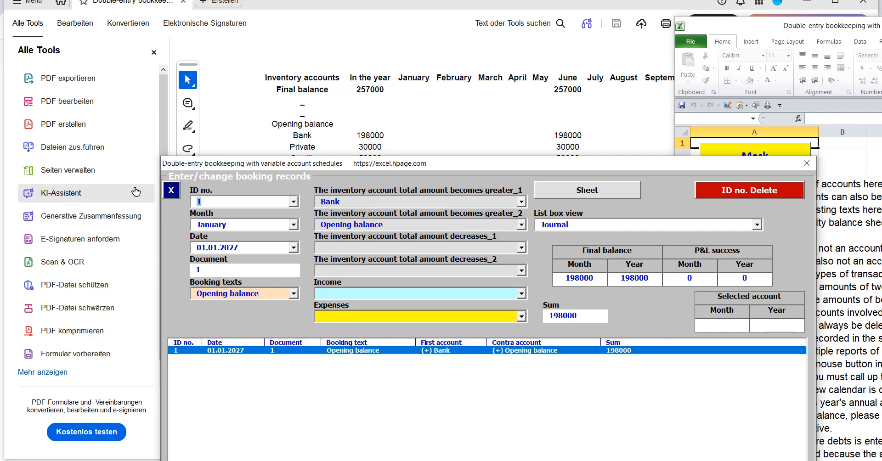
key(Delete)
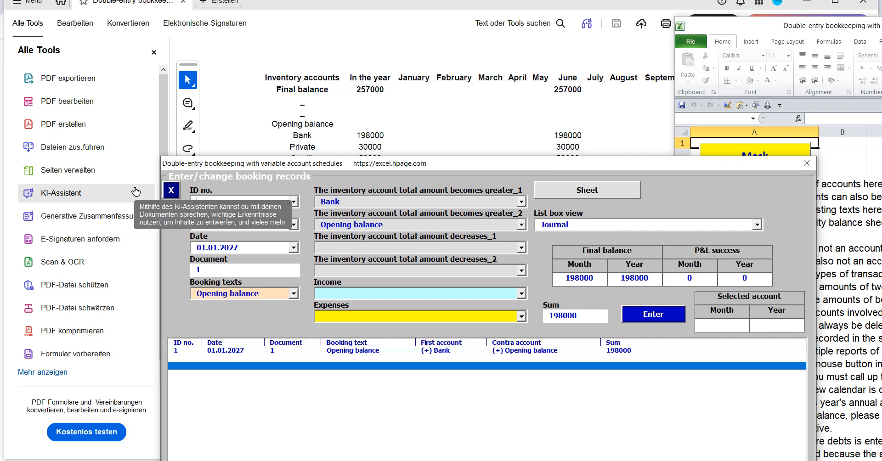
click(524, 203)
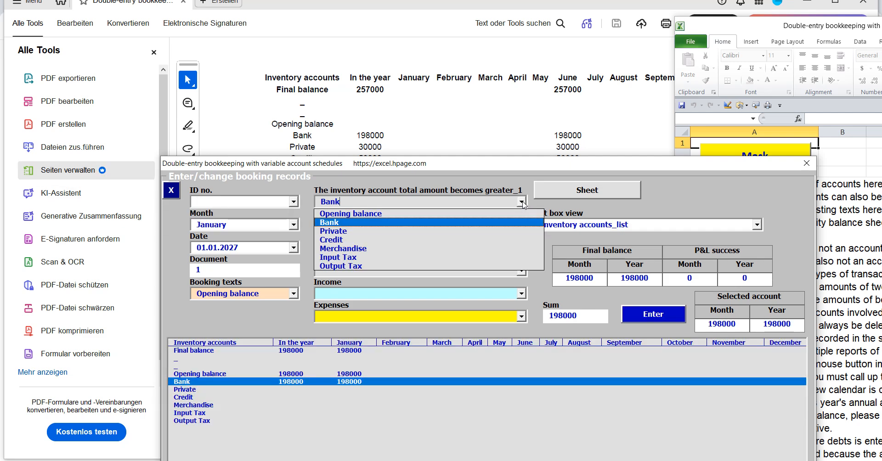
click(351, 232)
Clear the second increasing account and choose Opening balance as the first decreasing account
click(386, 224)
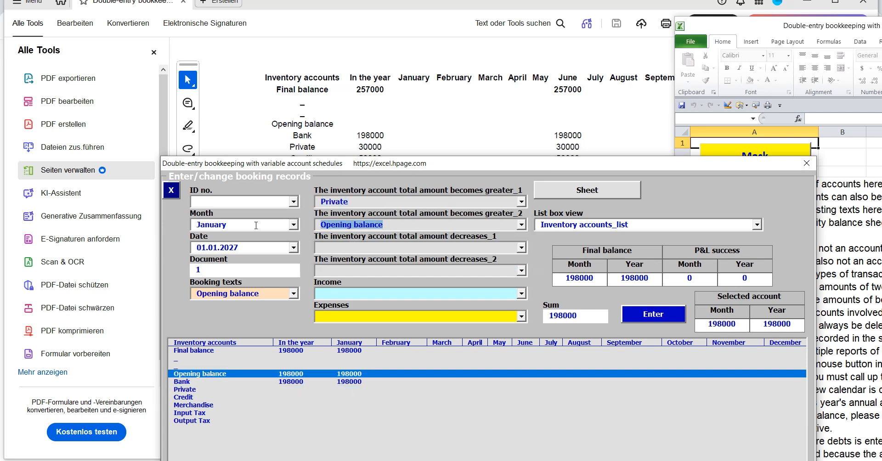
key(BackSpace)
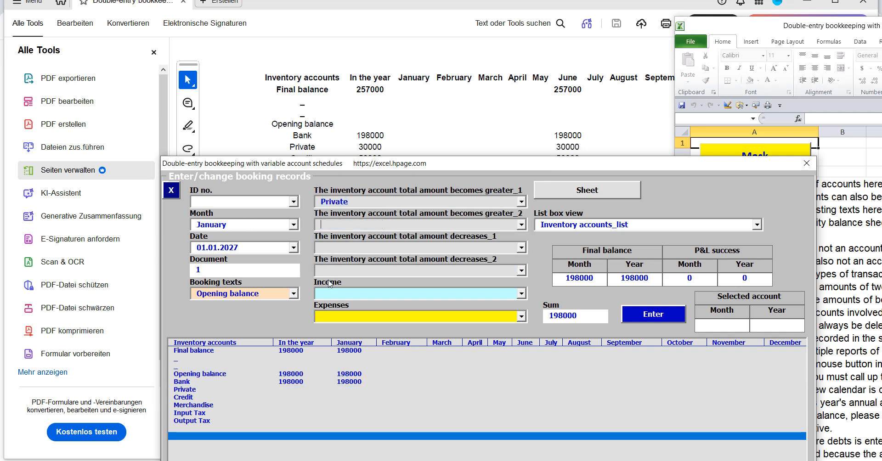
click(521, 248)
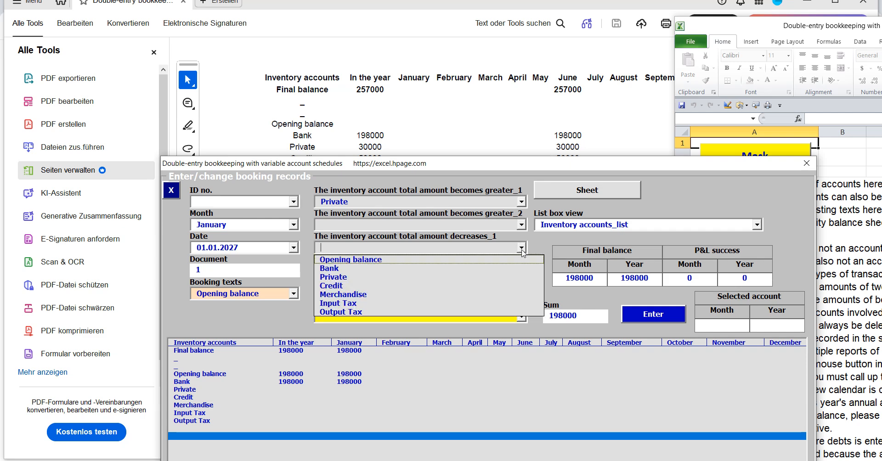
click(385, 260)
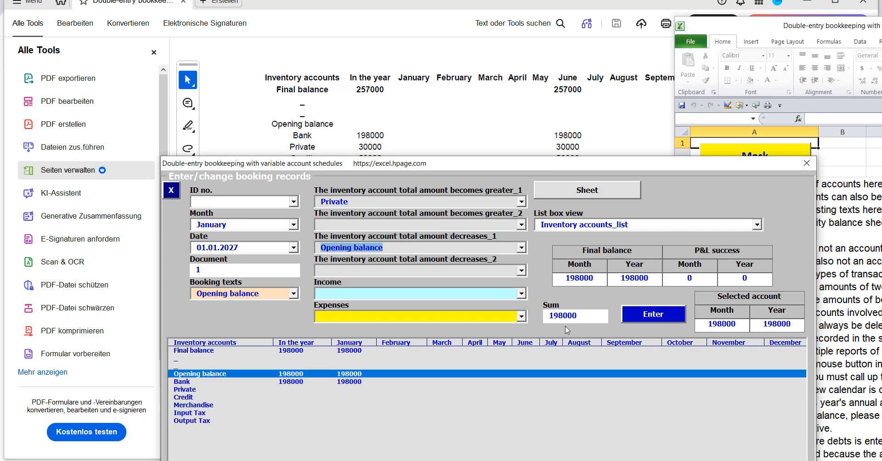
Set the sum to 30000, save the Private booking and check its effect in the inventory accounts list
click(543, 317)
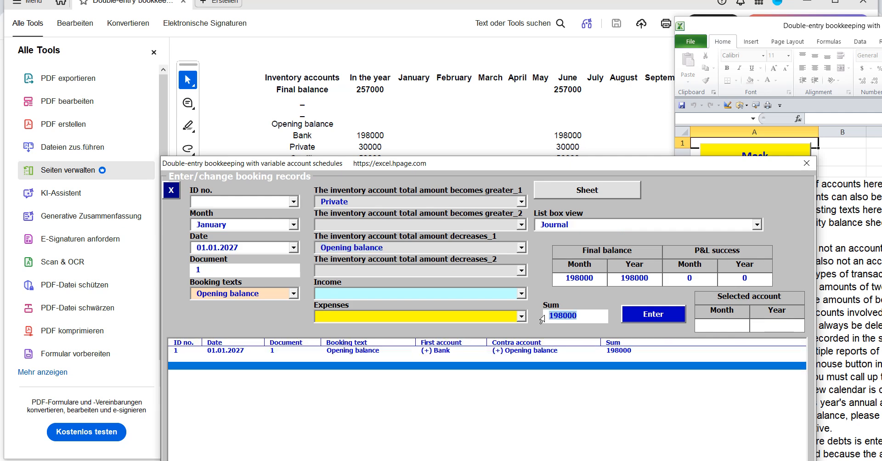
text(3)
click(639, 315)
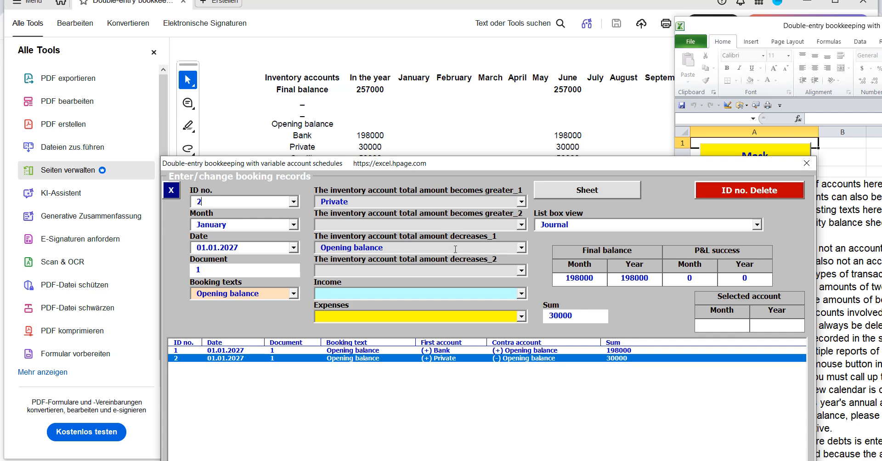
click(277, 390)
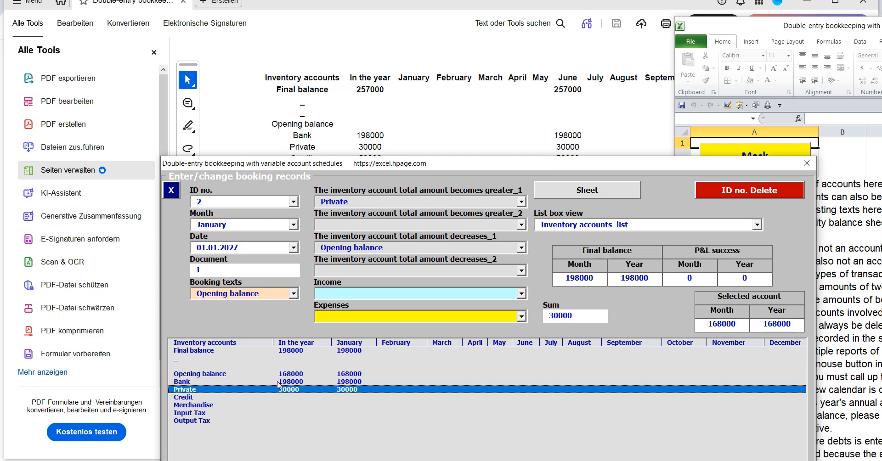
click(297, 352)
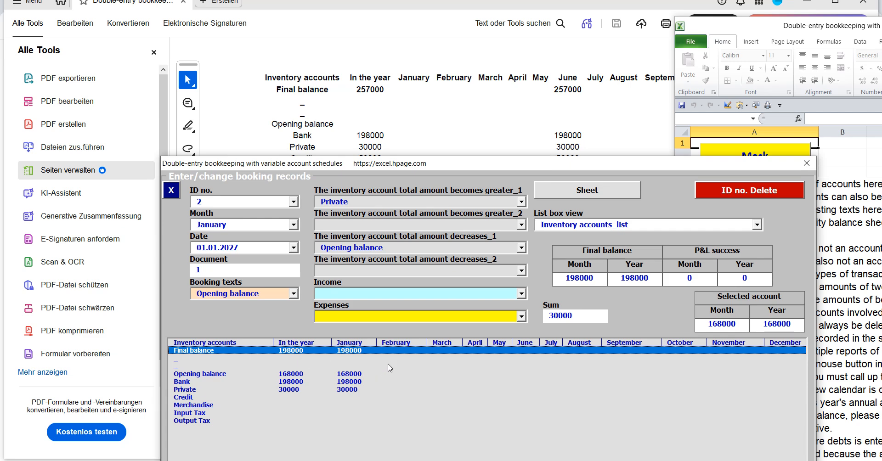
Uncover the Credit row of the reference PDF, clear the ID number and set the first increasing account to Credit
drag(419, 168, 419, 176)
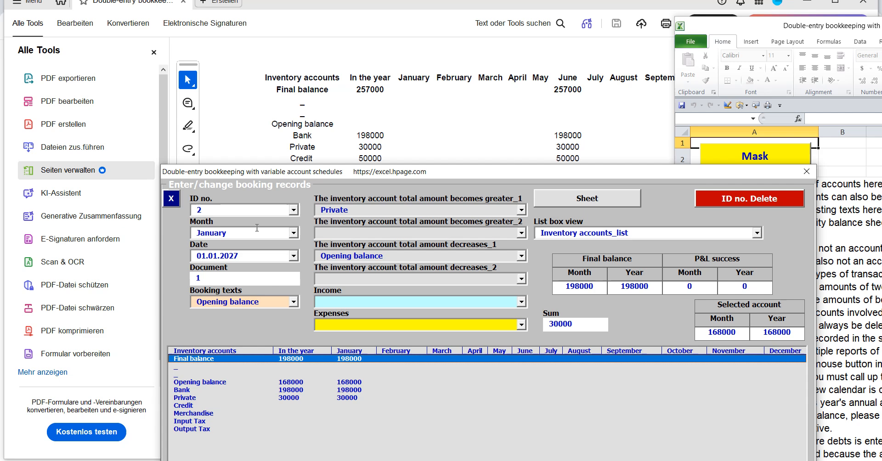
click(224, 209)
key(Delete)
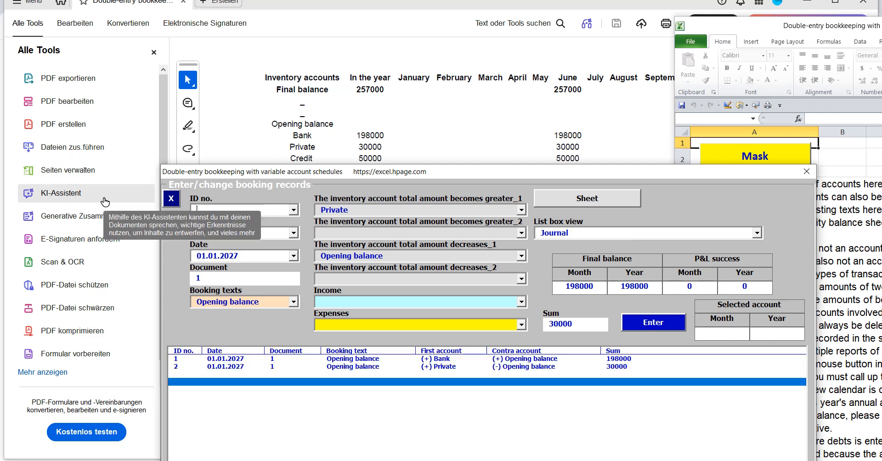
click(521, 211)
click(339, 249)
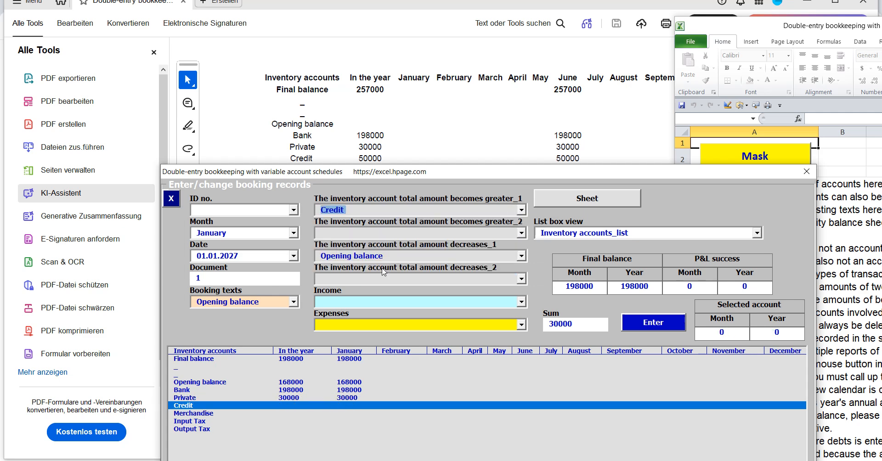
Set the sum to 50000, save the Credit booking and check its effect in the inventory accounts list
click(546, 327)
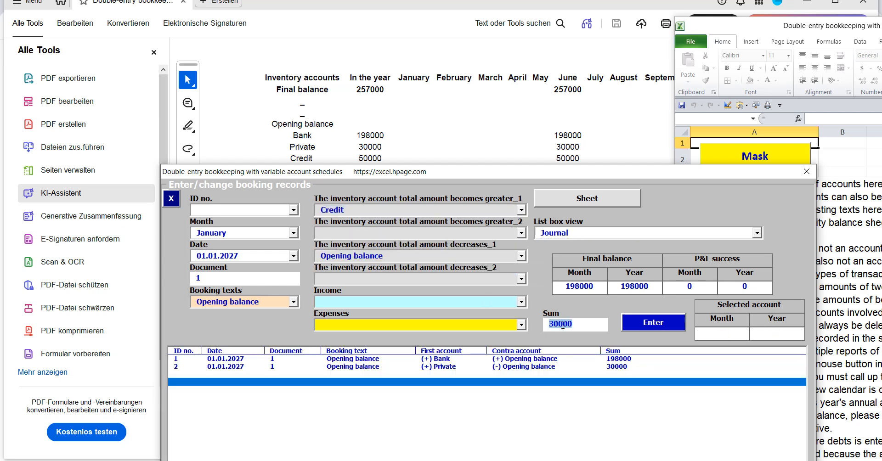
text(5000)
click(650, 324)
click(647, 324)
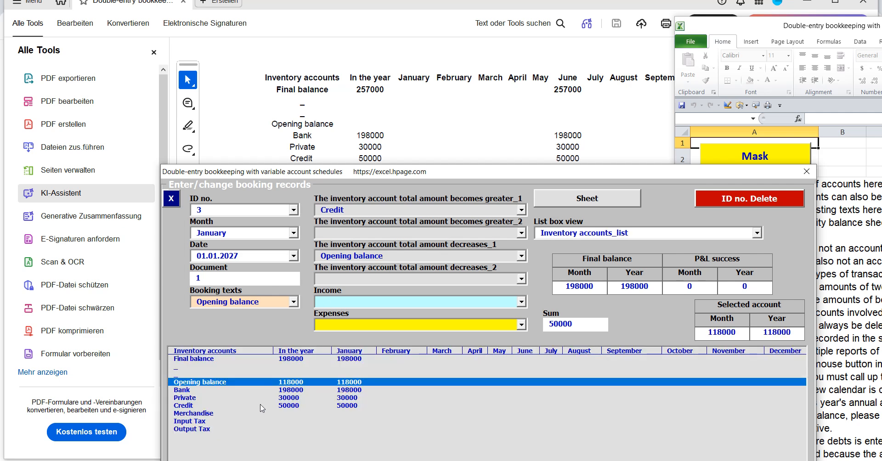
click(287, 408)
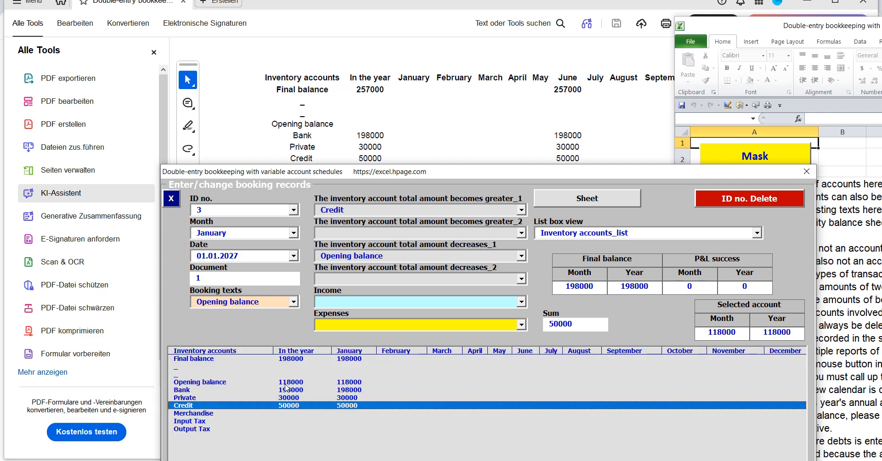
click(285, 367)
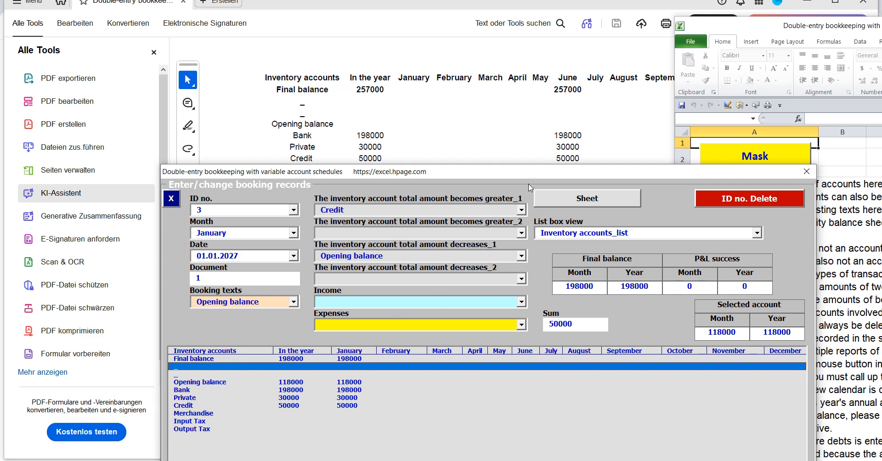
Uncover the Merchandise row of the reference PDF and clear the ID number to start a new booking record
drag(524, 175, 526, 190)
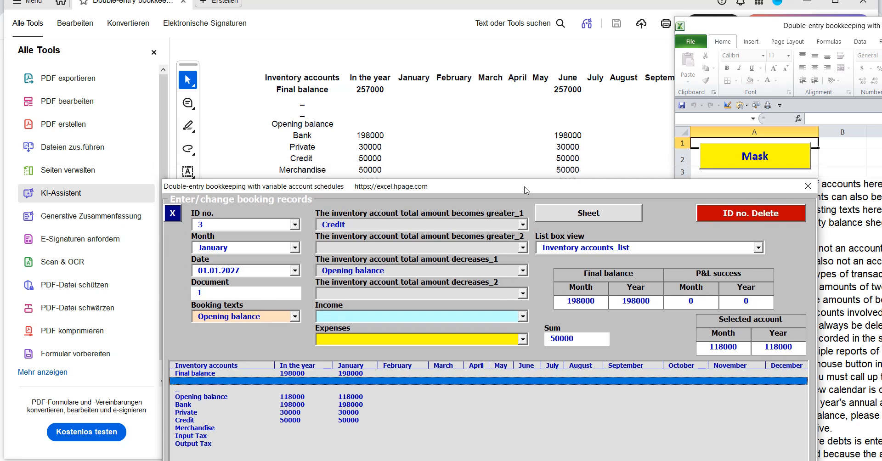
drag(215, 225, 110, 194)
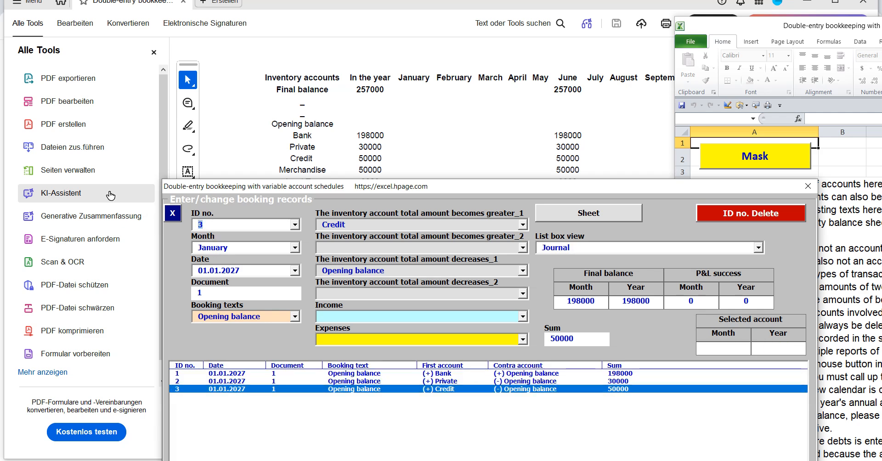
key(BackSpace)
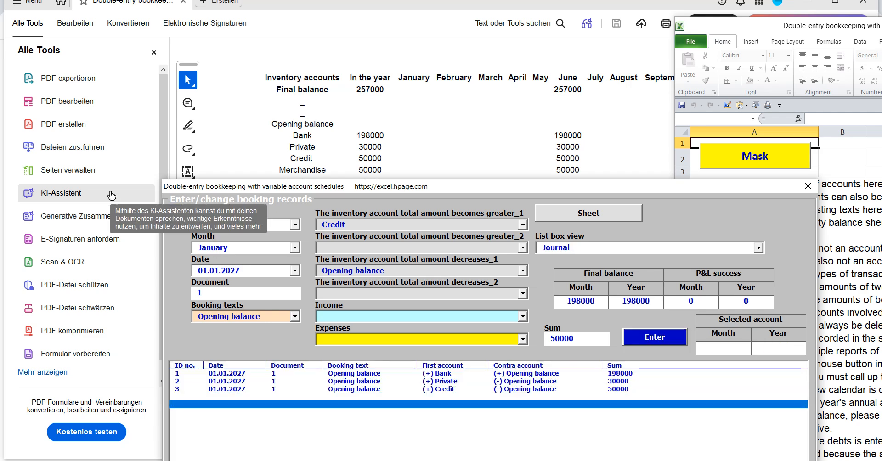
Set the first increasing account to Merchandise and the second to Opening balance, and clear the first decreasing account
click(523, 224)
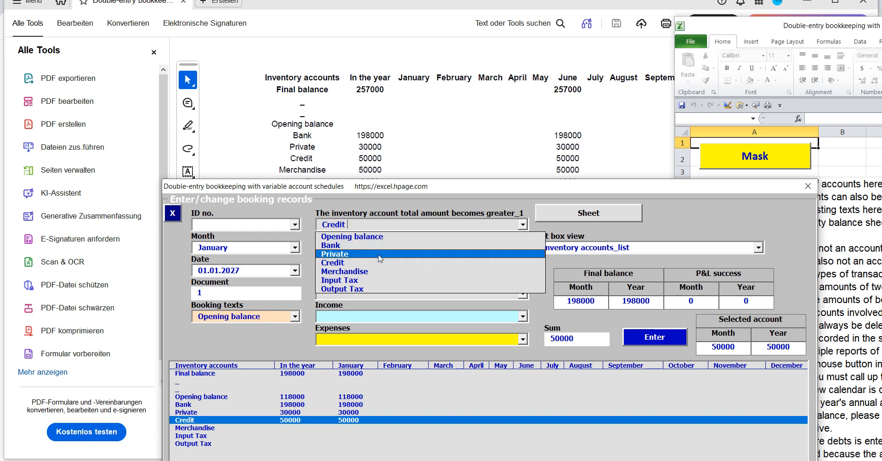
click(364, 271)
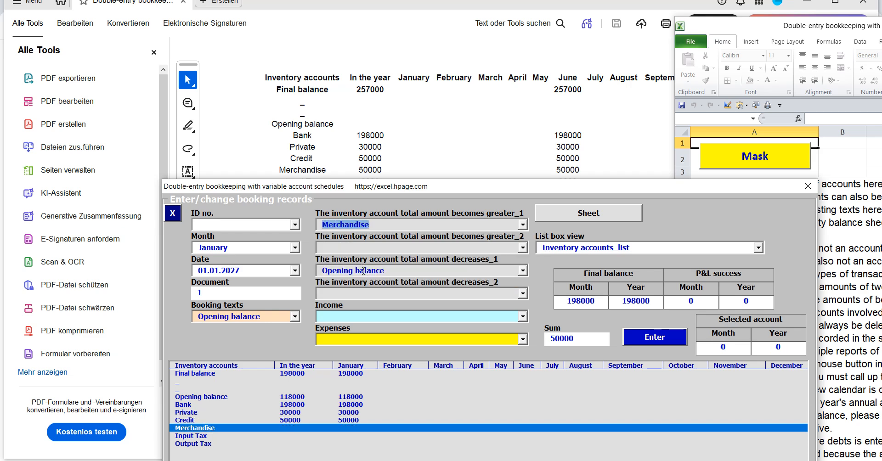
click(522, 248)
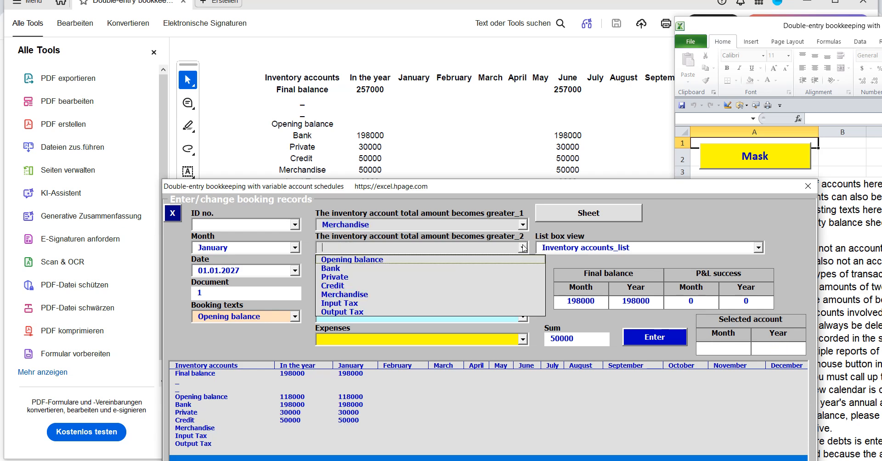
click(376, 259)
drag(393, 274, 284, 260)
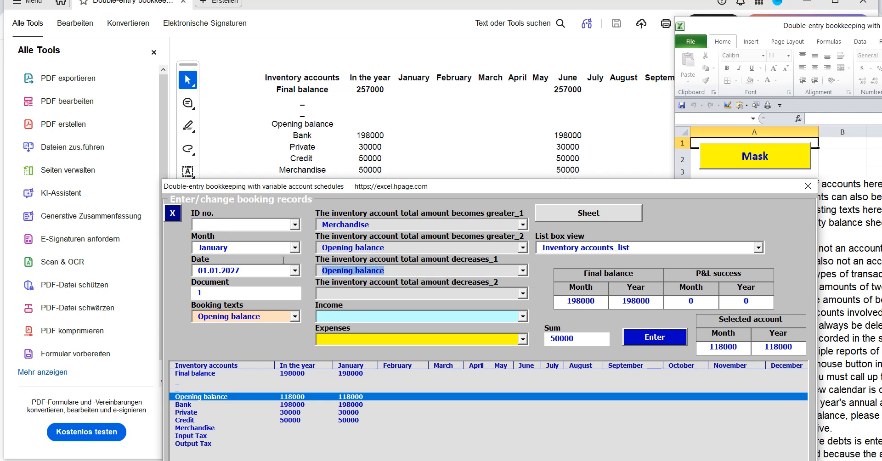
key(BackSpace)
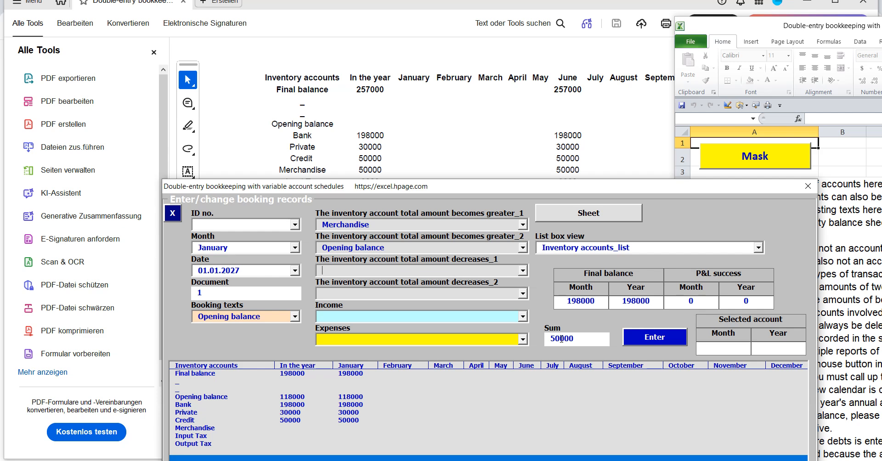
Save the Merchandise booking and check the Merchandise and Final balance rows in the inventory accounts list
click(629, 340)
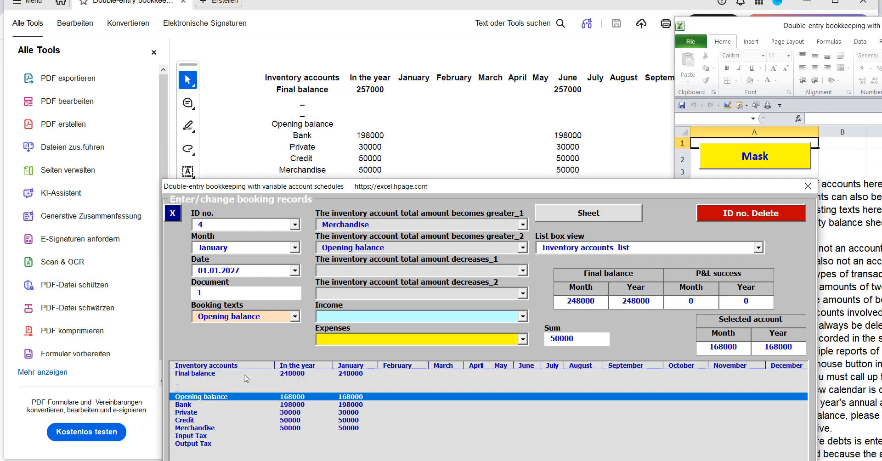
click(198, 428)
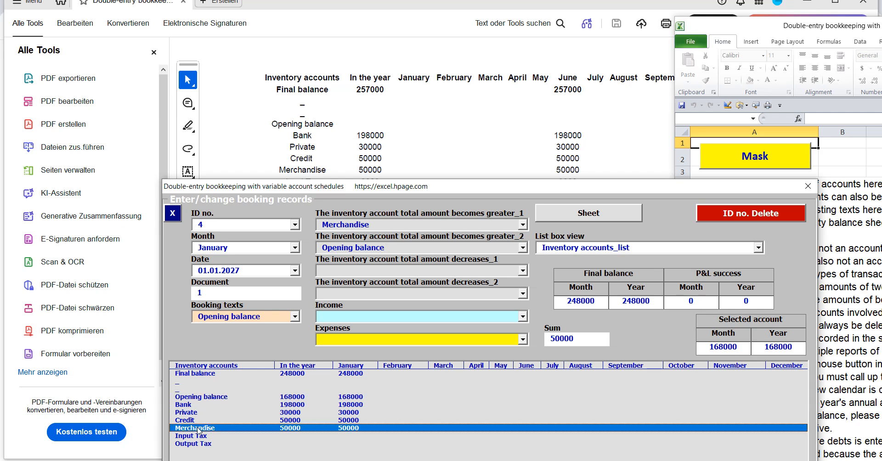
click(251, 374)
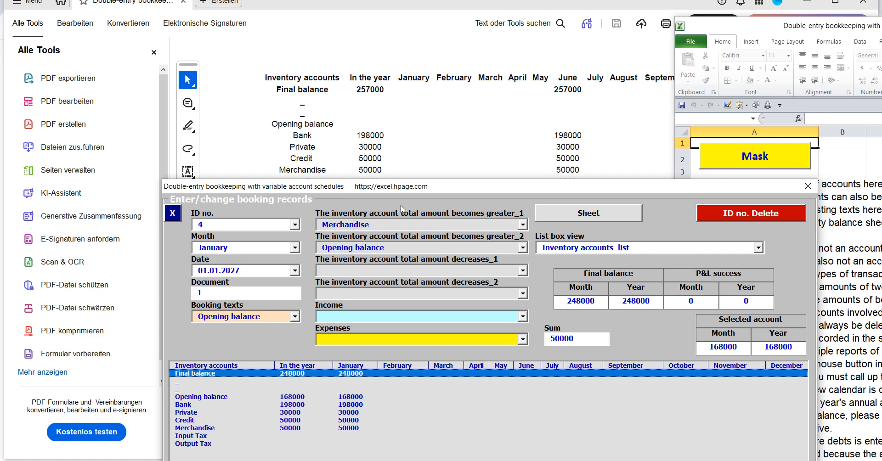
Uncover the Input Tax row of the reference PDF and clear the ID number to start a new booking record
drag(411, 188, 415, 205)
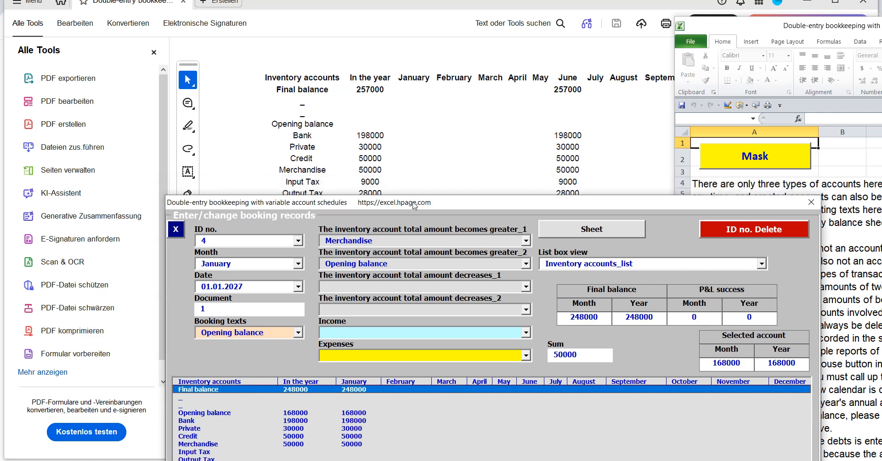
click(436, 162)
scroll(437, 160, down, 1)
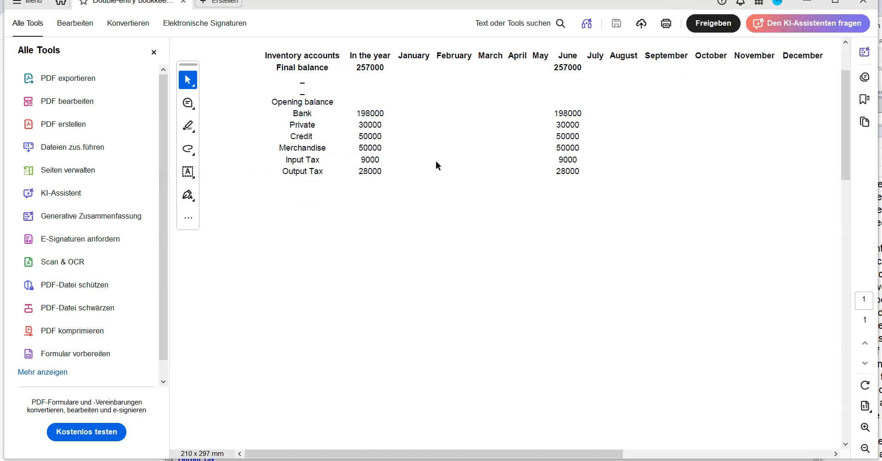
click(491, 460)
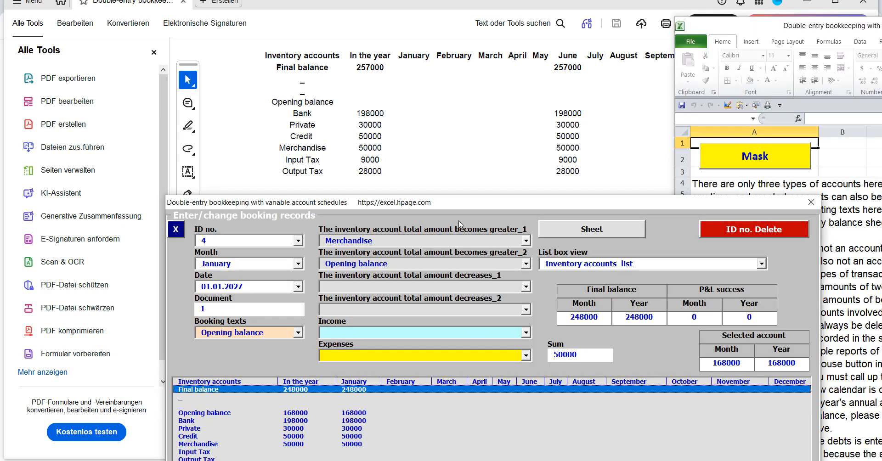
drag(448, 210, 452, 181)
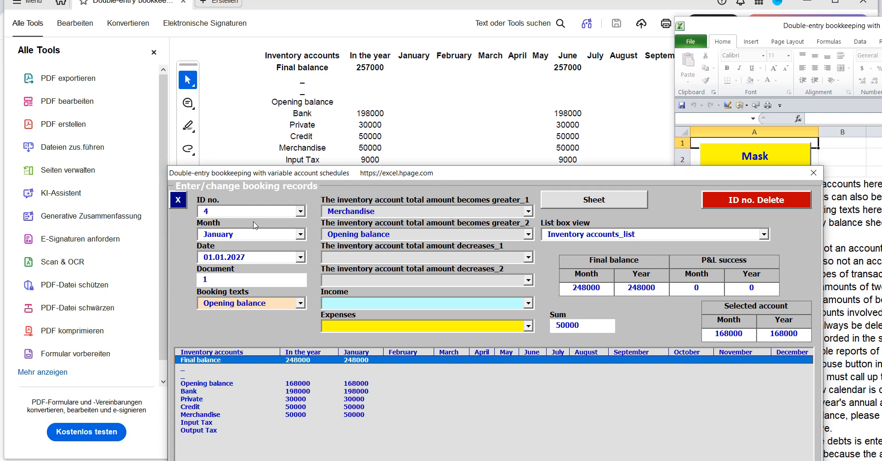
drag(238, 214, 110, 198)
key(BackSpace)
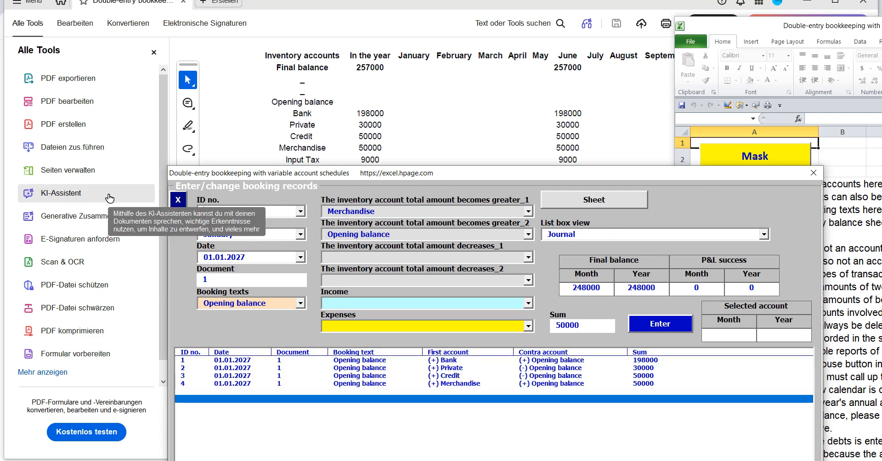
Save a booking of 9000 with Input Tax as the first increasing account and check its effect in the inventory accounts list
click(529, 213)
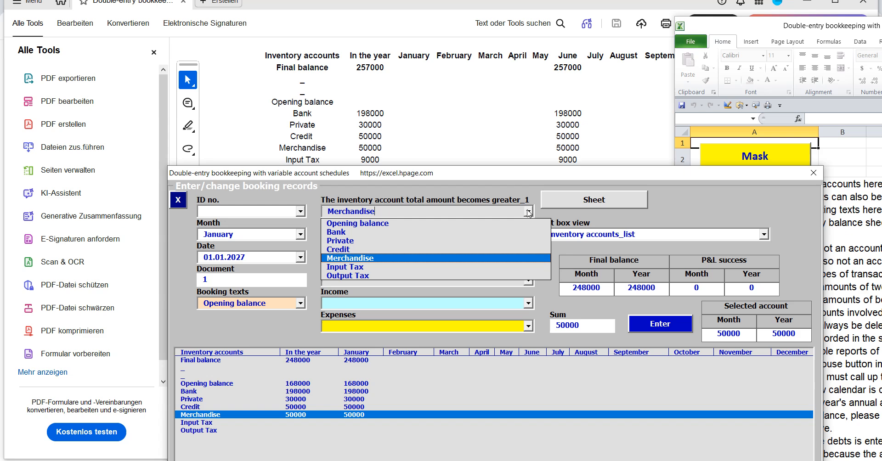
click(386, 267)
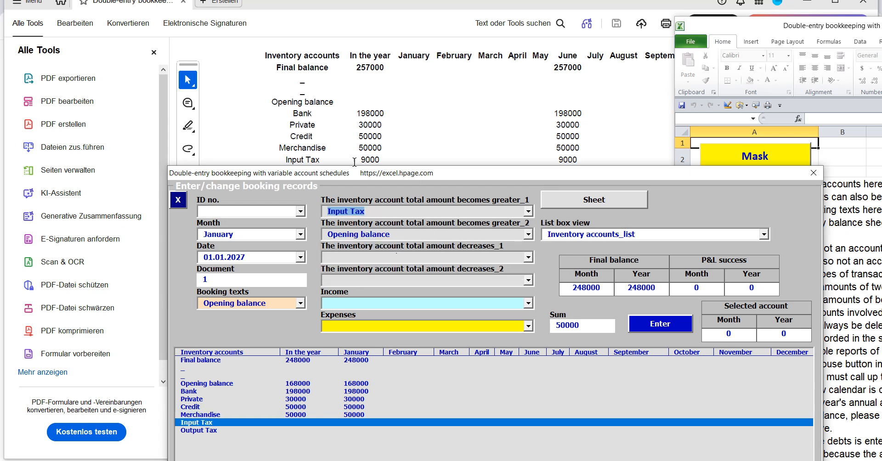
click(550, 329)
text(900)
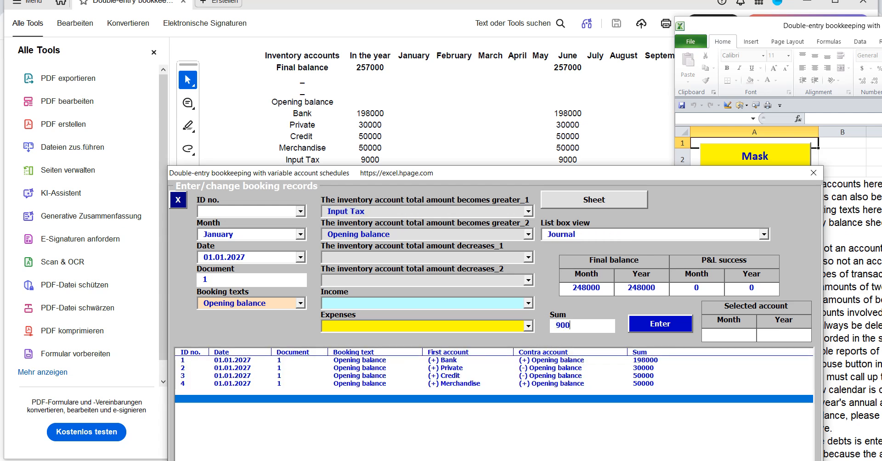
text(0)
click(649, 327)
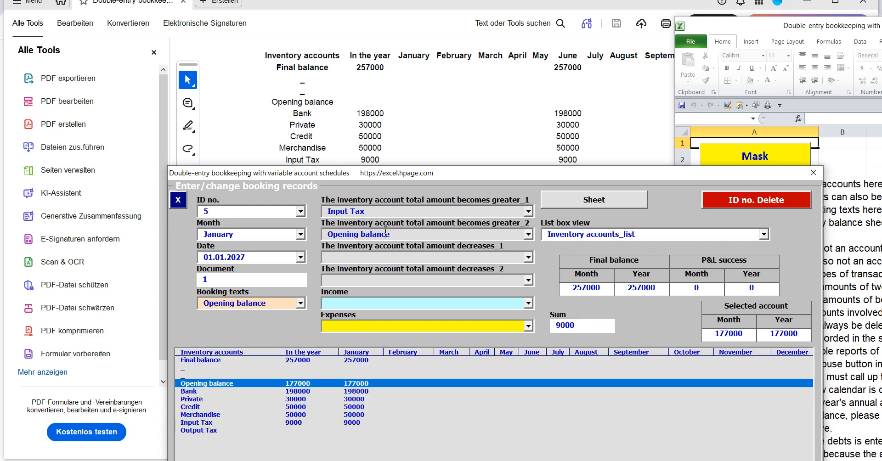
click(292, 423)
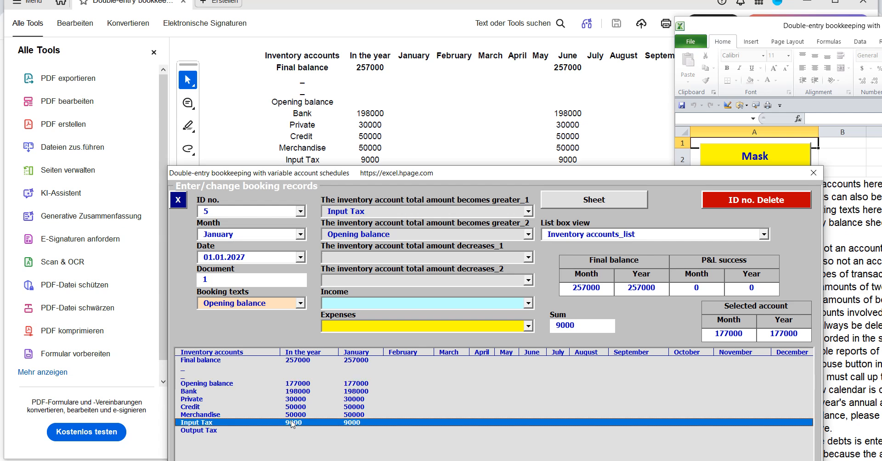
click(306, 361)
Uncover the Output Tax row of the reference PDF and clear the ID number for another booking record
drag(418, 173, 418, 187)
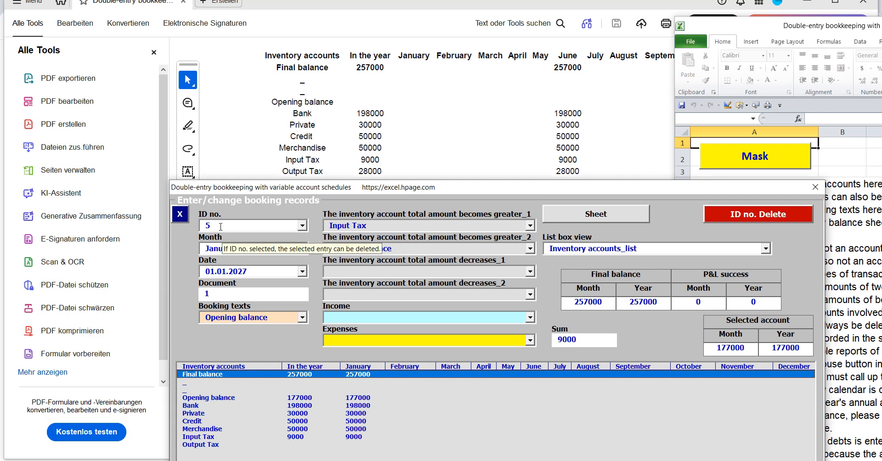
drag(222, 226, 131, 213)
key(Delete)
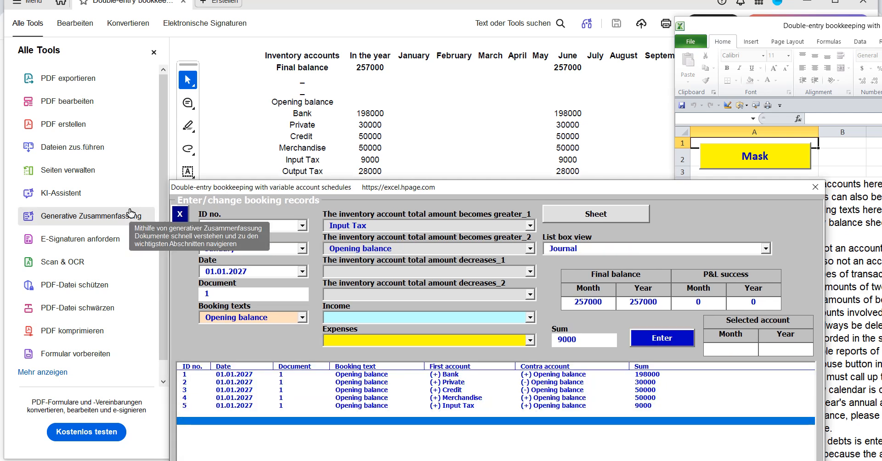
Set the first increasing account to Output Tax, clear the second increasing account and set the first decreasing account to Opening balance
click(531, 227)
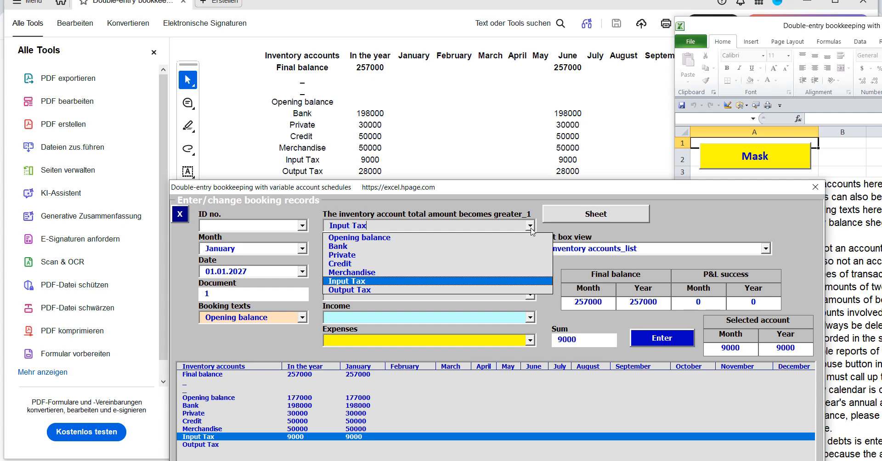
click(363, 290)
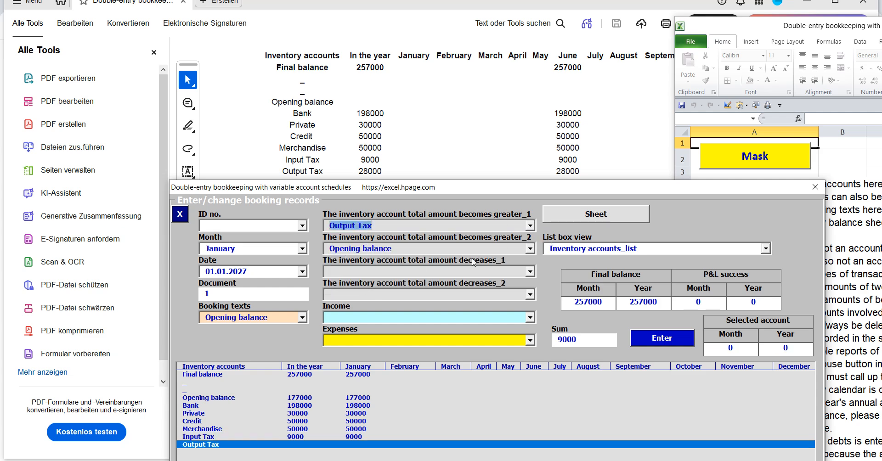
click(400, 252)
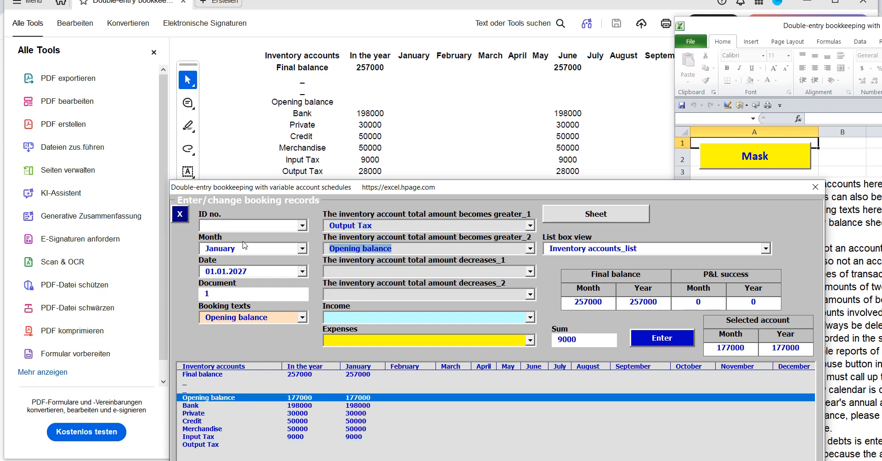
key(BackSpace)
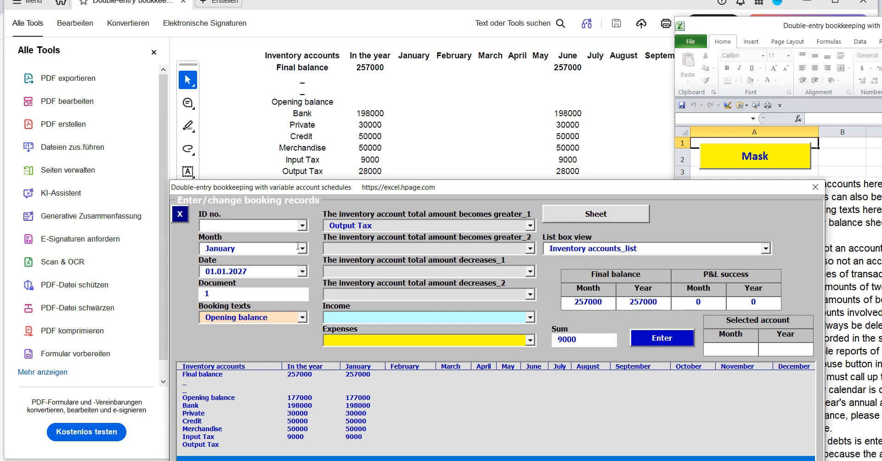
click(531, 273)
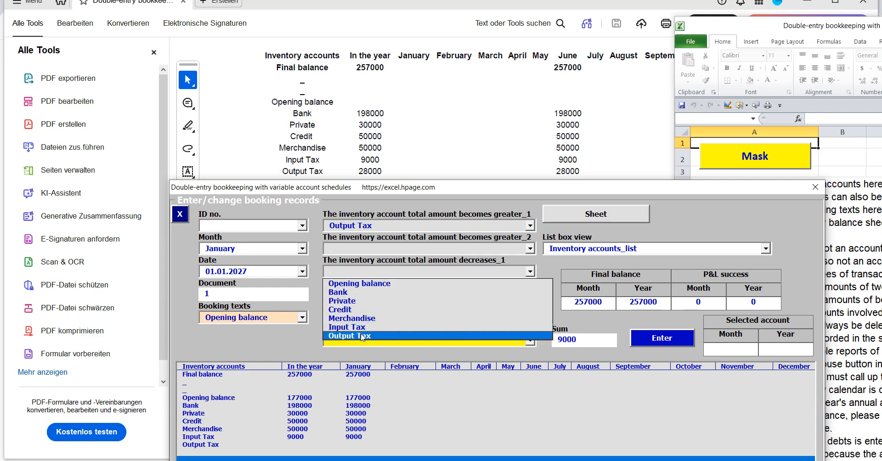
click(370, 285)
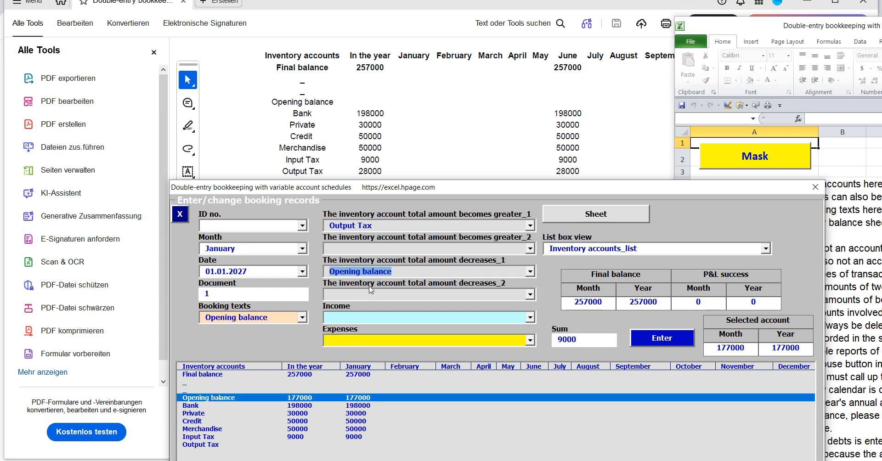
Set the sum to 28000, save the Output Tax booking and check its effect in the inventory accounts list
click(553, 342)
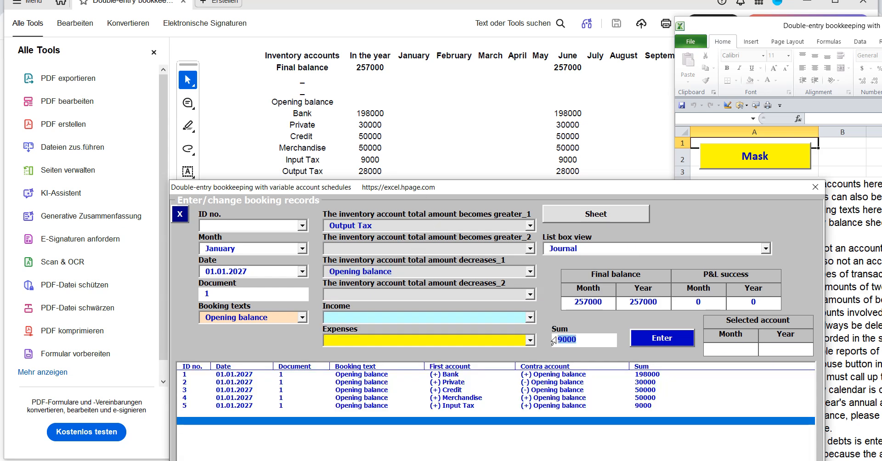
text(28)
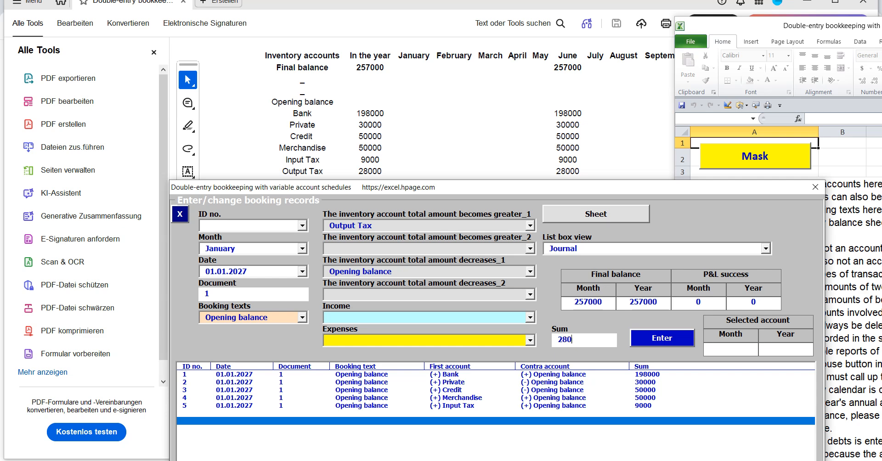
click(657, 346)
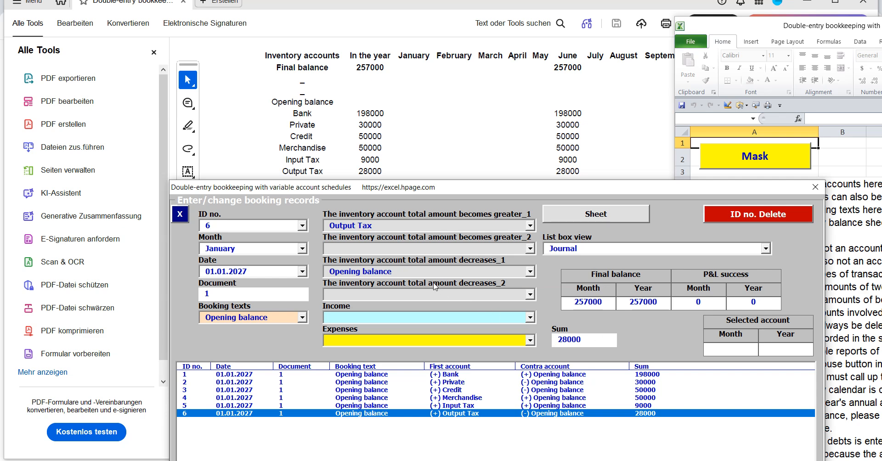
click(383, 271)
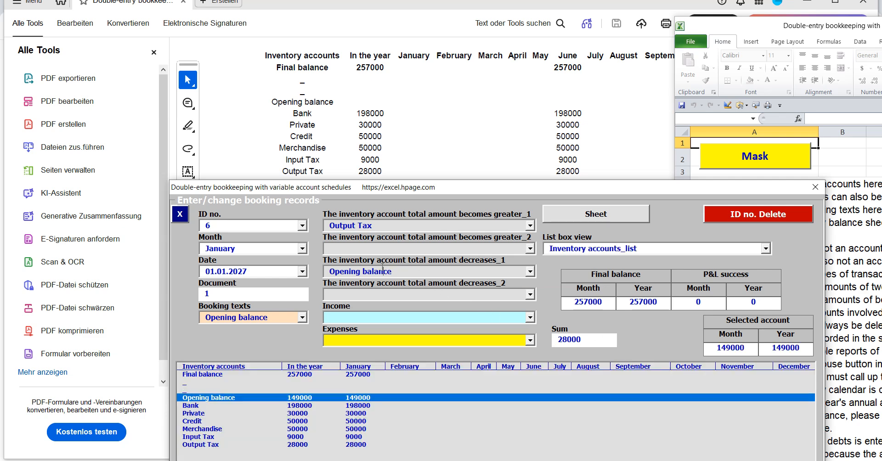
click(300, 445)
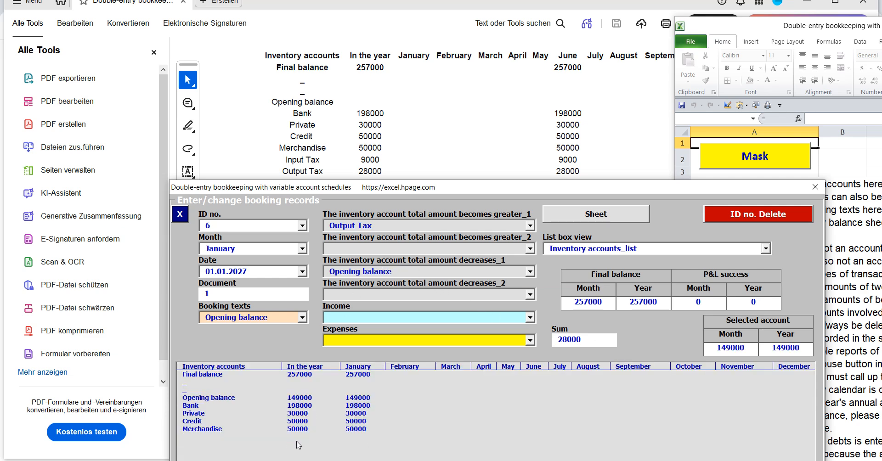
click(303, 375)
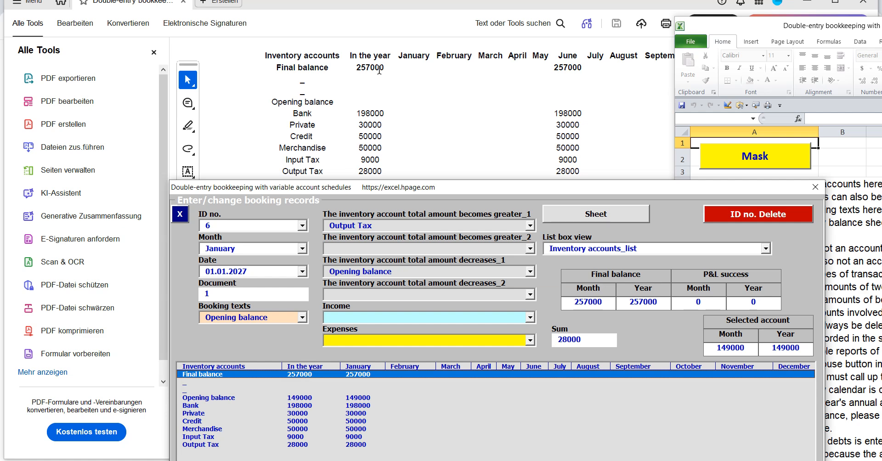